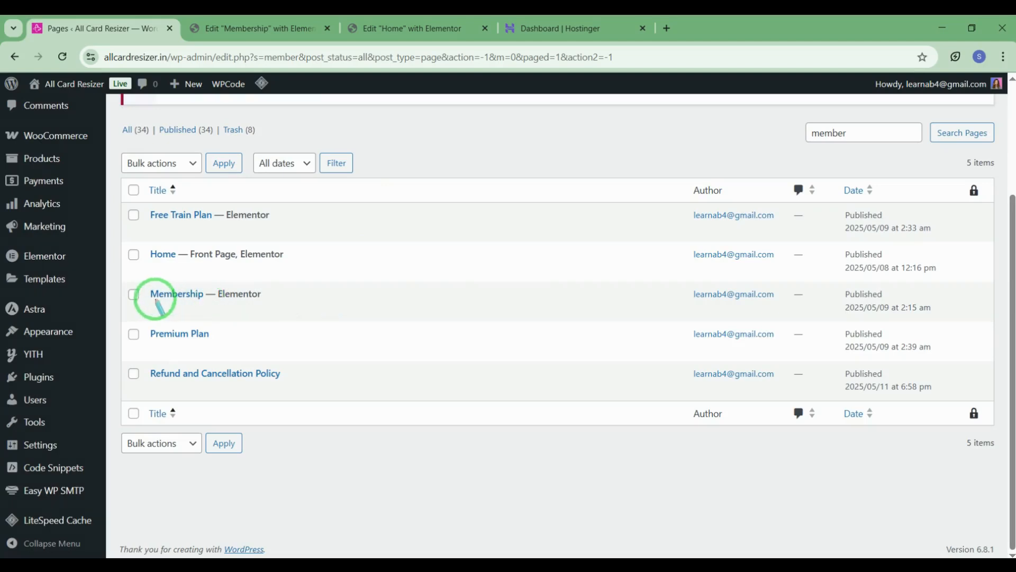
- Open the Membership page for editing with Elementor
drag(154, 301, 195, 301)
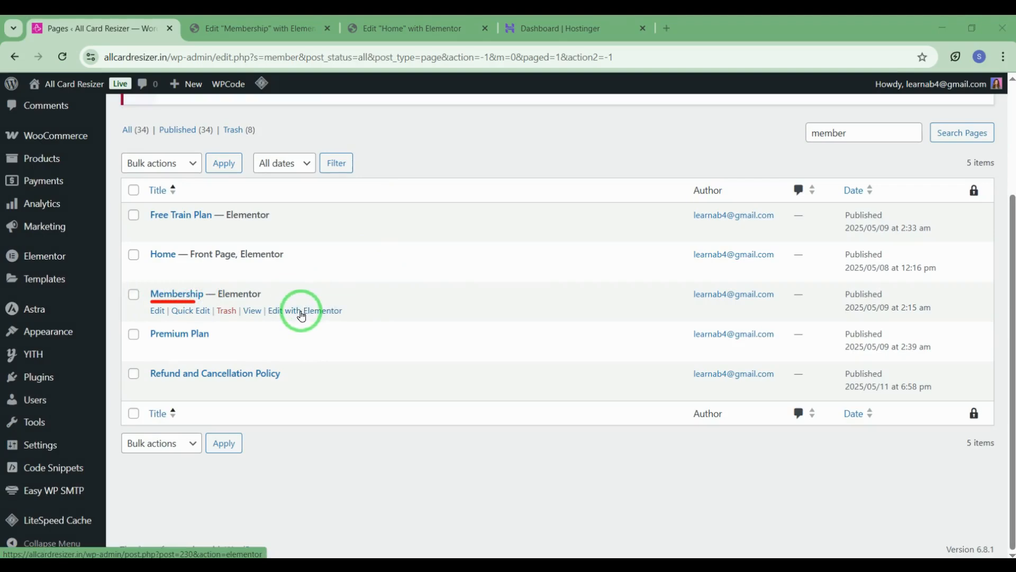
click(302, 314)
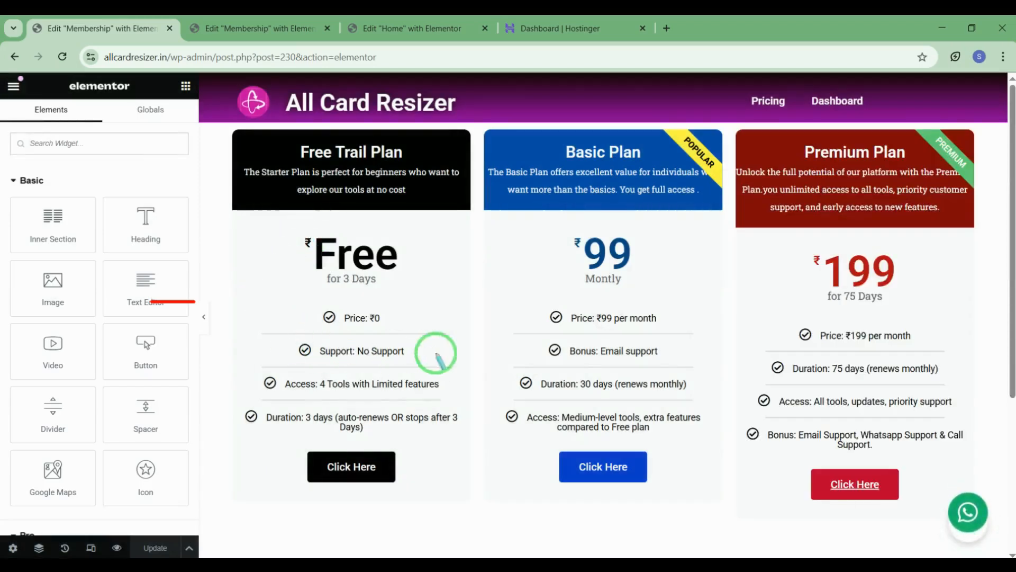
mouse_move(337, 442)
mouse_down()
mouse_move(402, 499)
mouse_move(302, 465)
mouse_up()
mouse_move(551, 438)
mouse_down()
mouse_move(631, 431)
mouse_move(564, 442)
mouse_up()
drag(773, 473, 828, 472)
right_click(828, 471)
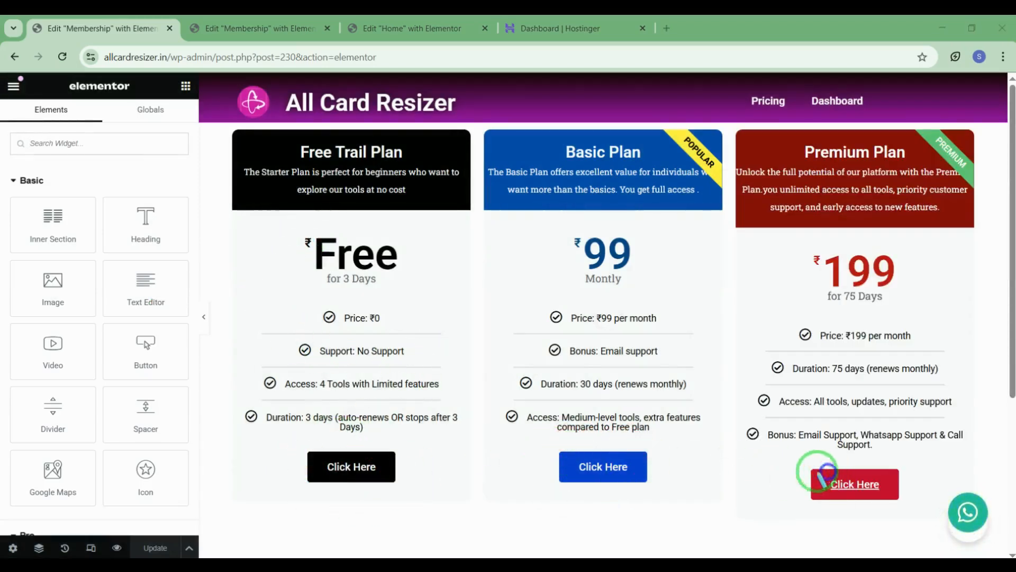
- Open the Premium Plan price table for editing and expand its Footer content settings
click(928, 168)
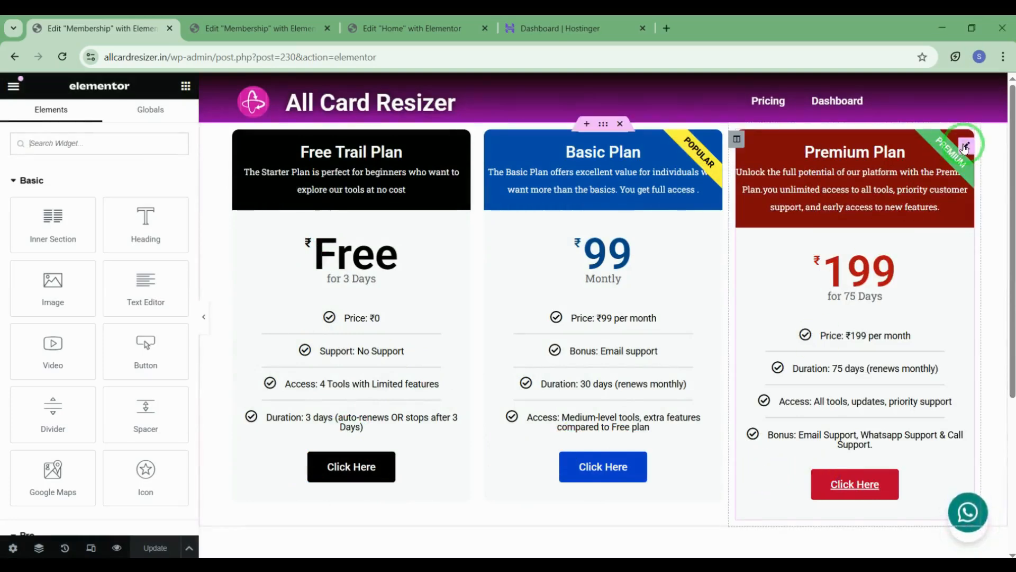
key(ctrl+2)
mouse_move(964, 132)
mouse_down()
mouse_move(984, 154)
mouse_move(965, 142)
mouse_up()
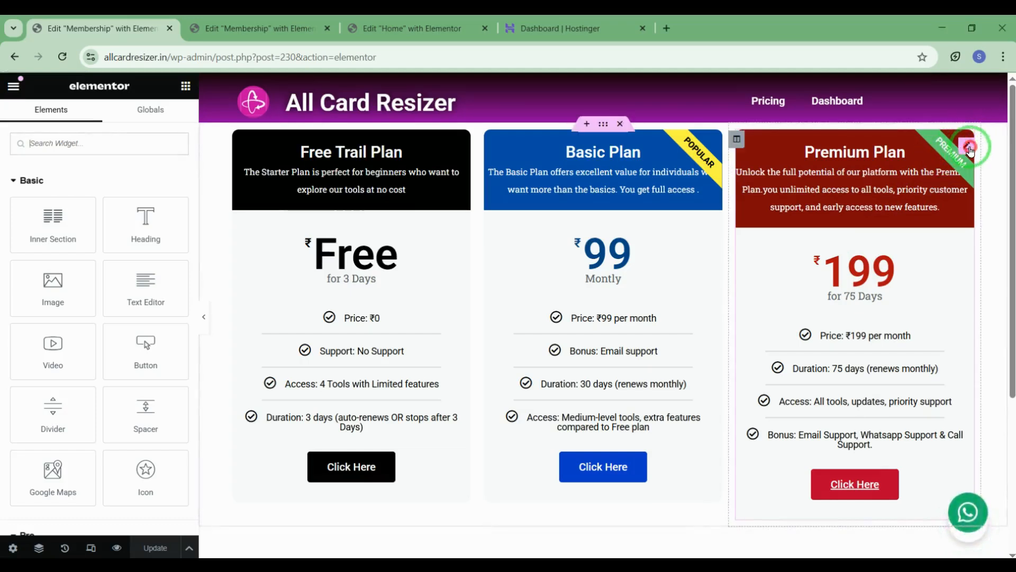
click(968, 148)
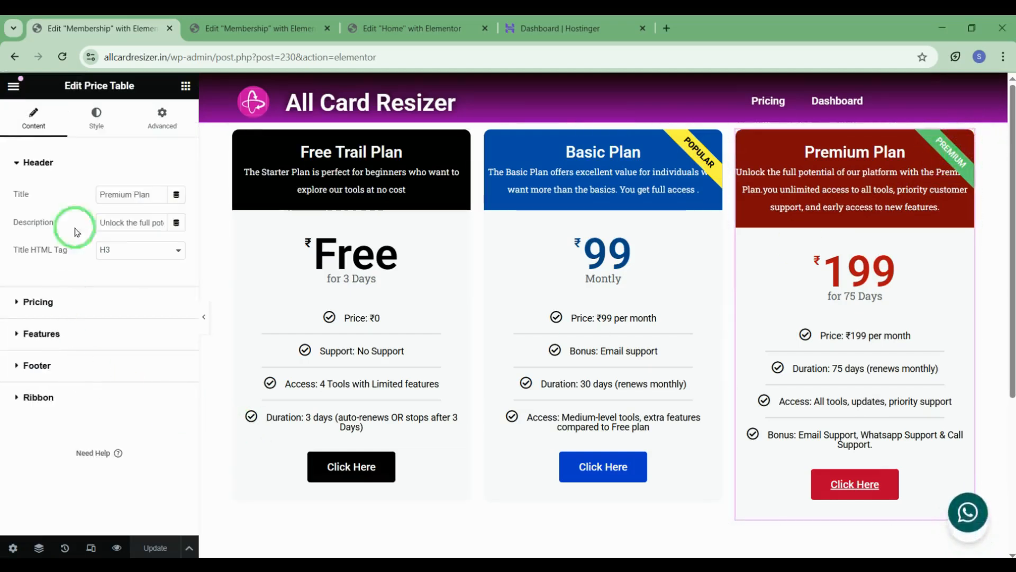
click(22, 366)
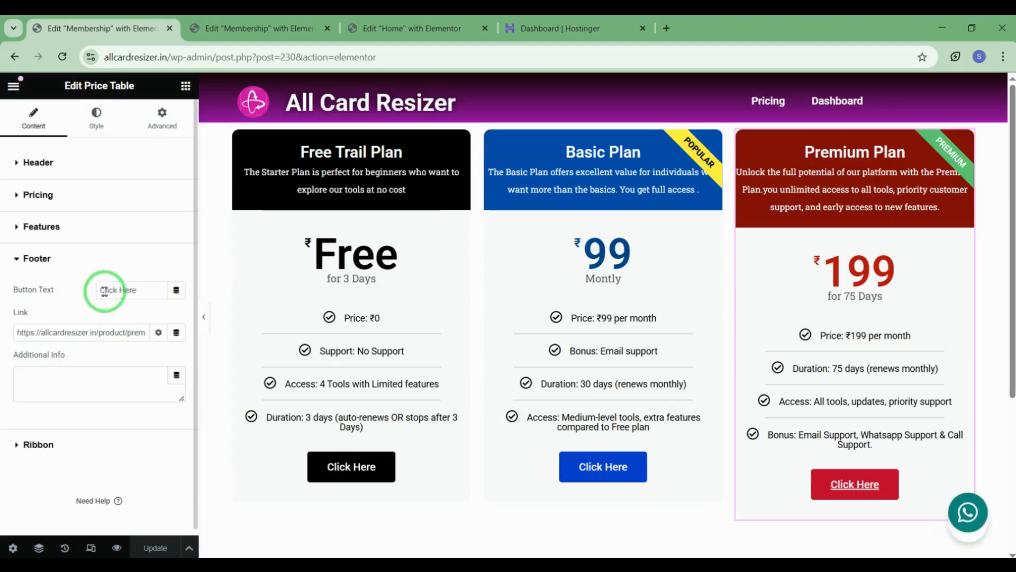
key(ctrl+2)
mouse_move(116, 269)
mouse_down()
mouse_move(73, 294)
mouse_move(106, 268)
mouse_move(93, 273)
mouse_up()
mouse_move(810, 477)
mouse_down()
mouse_move(794, 487)
mouse_move(865, 466)
mouse_up()
mouse_move(165, 299)
mouse_down()
mouse_move(547, 386)
mouse_move(830, 479)
mouse_up()
mouse_move(27, 329)
mouse_down()
mouse_move(100, 345)
mouse_move(3, 317)
mouse_move(836, 489)
mouse_up()
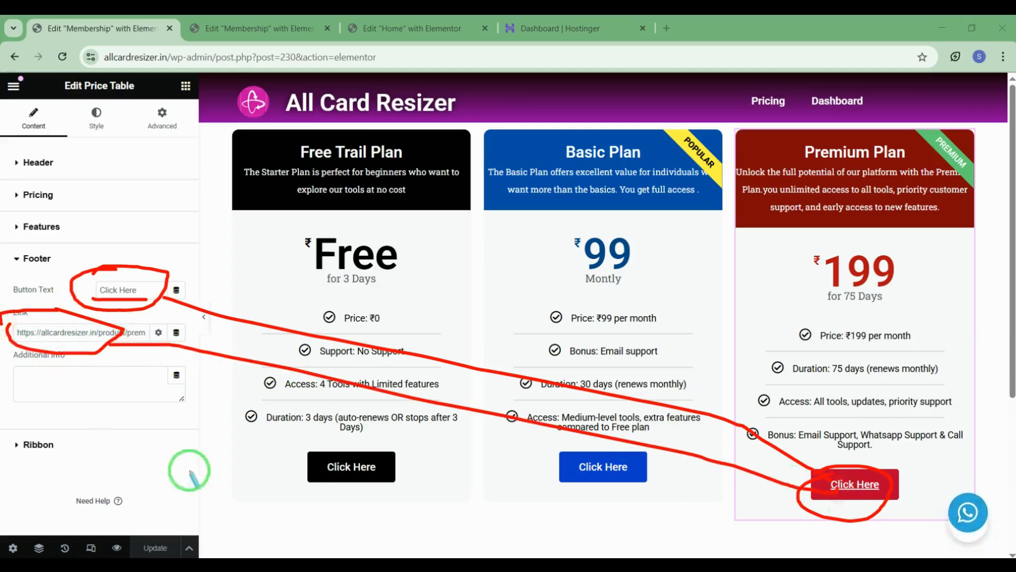
right_click(156, 346)
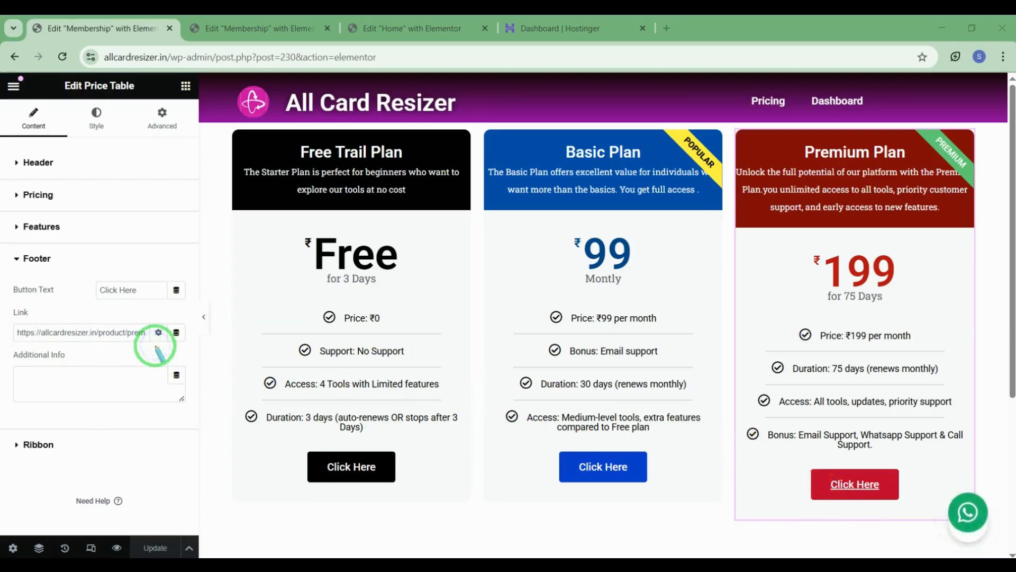
- Set the Premium Plan button's link to open in a new window and update the page
click(157, 332)
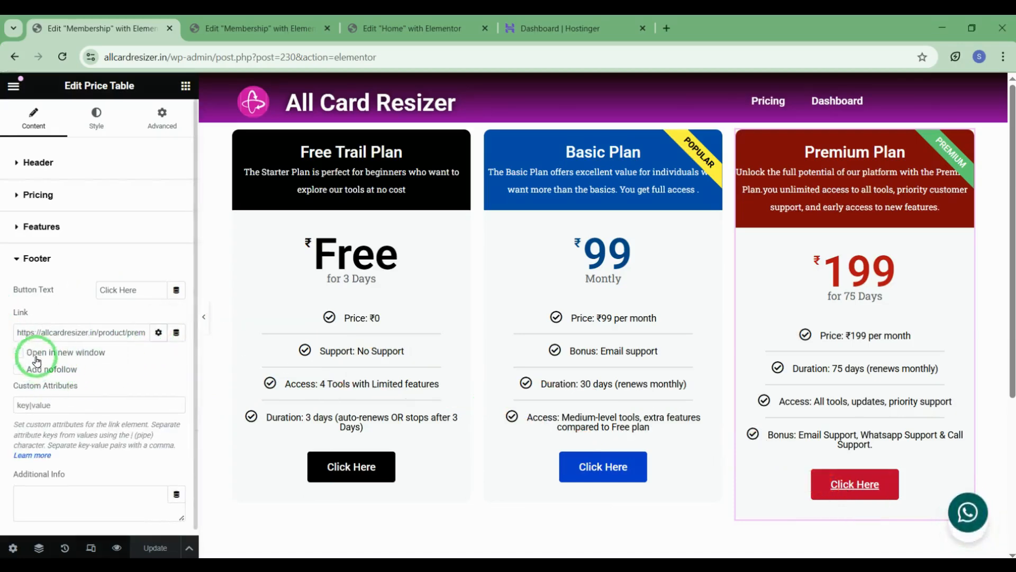
click(32, 353)
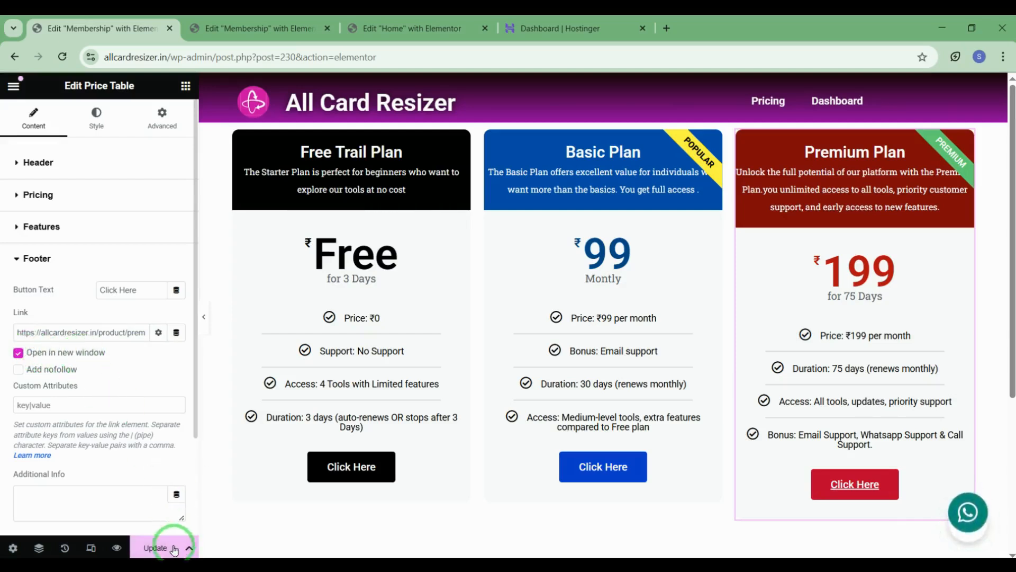
click(153, 547)
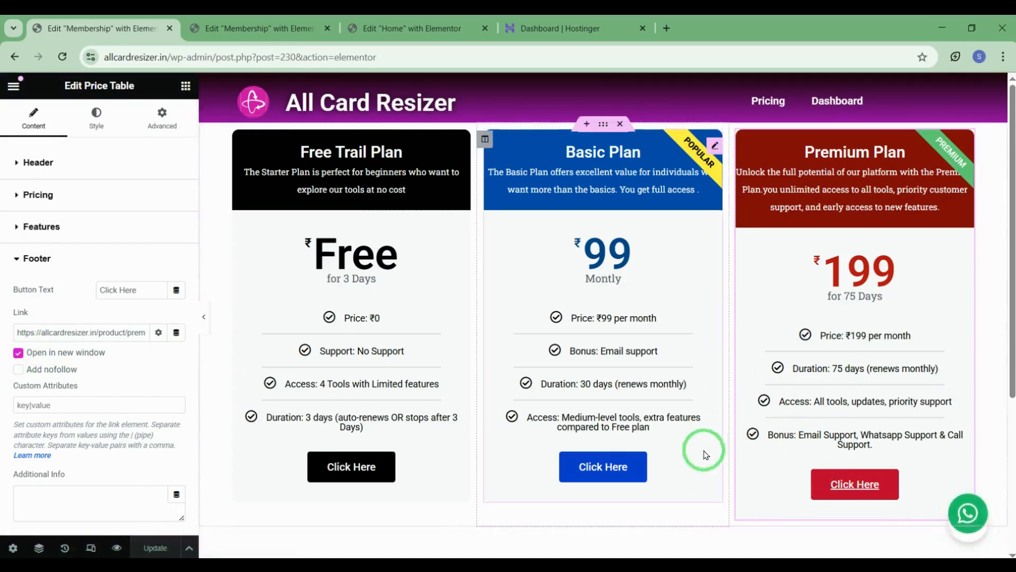
- Set the Basic Plan button's link to open in a new window and update the page
click(712, 148)
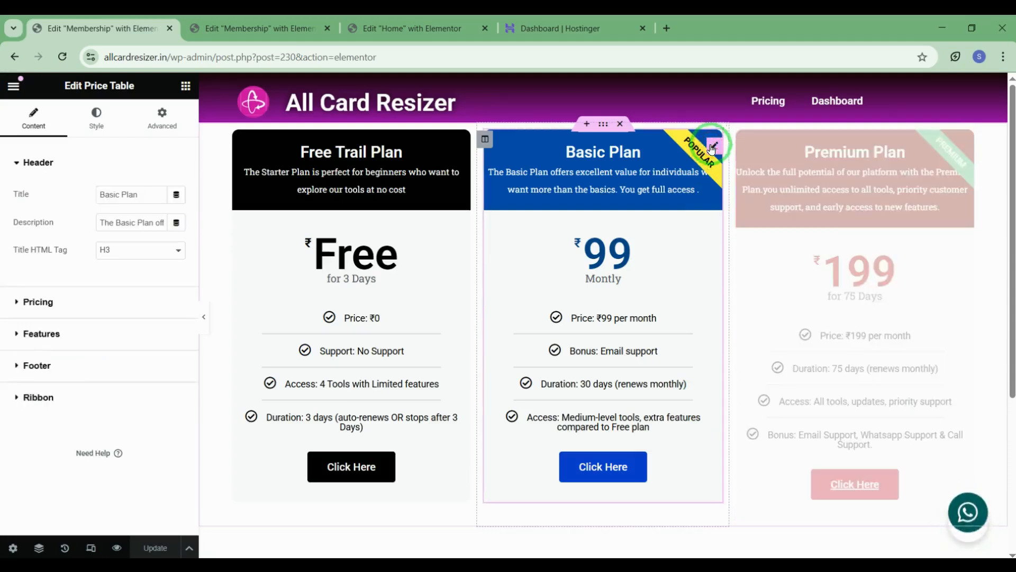
click(40, 365)
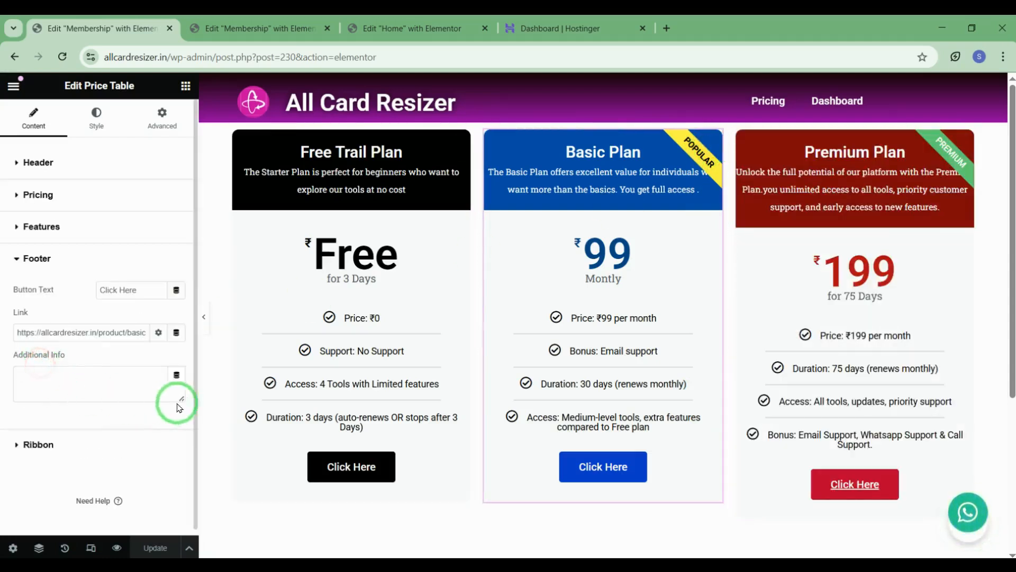
click(158, 332)
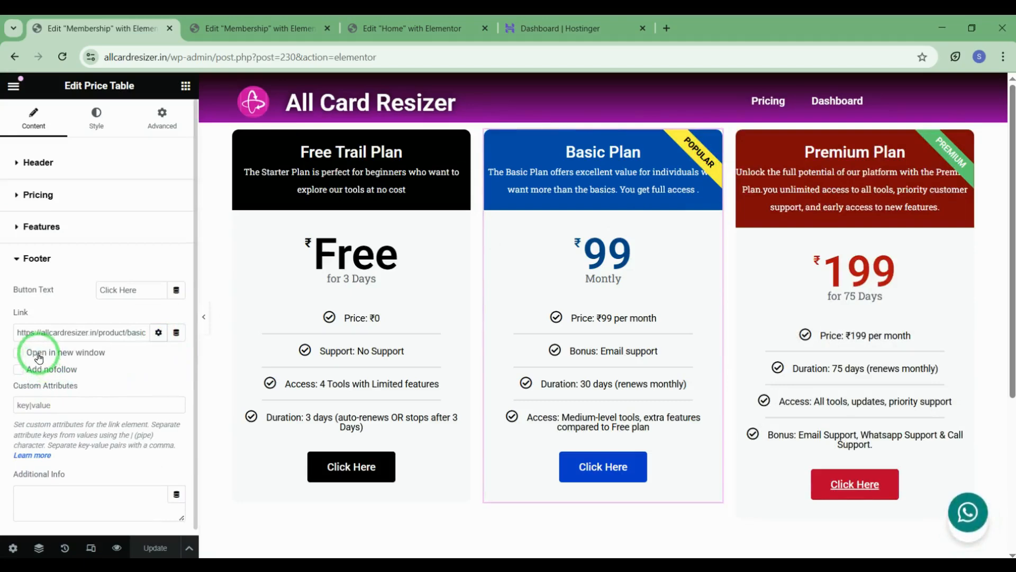
click(148, 545)
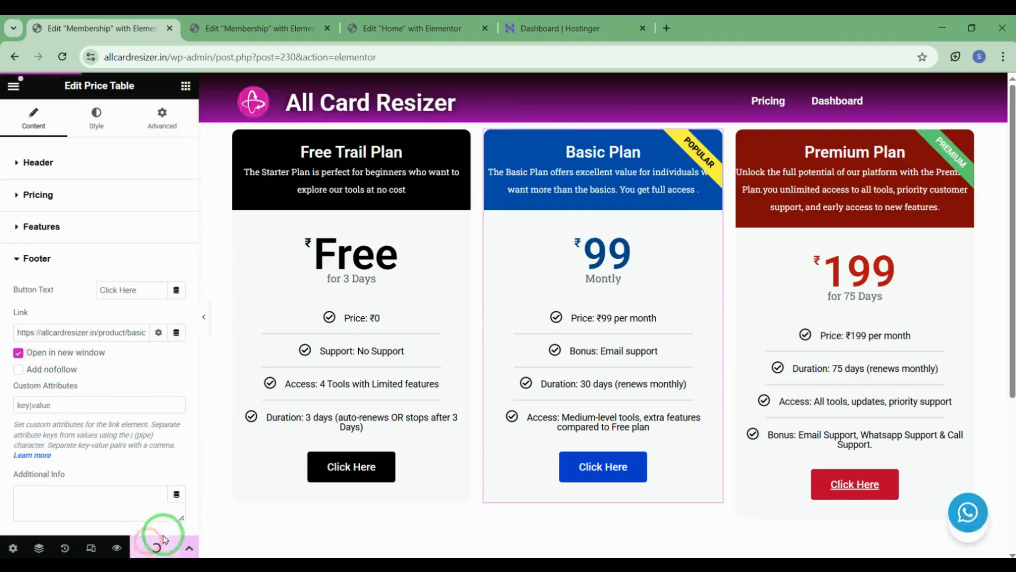
- Check in the Free Trail Plan's footer link options that its button opens in a new window
click(463, 145)
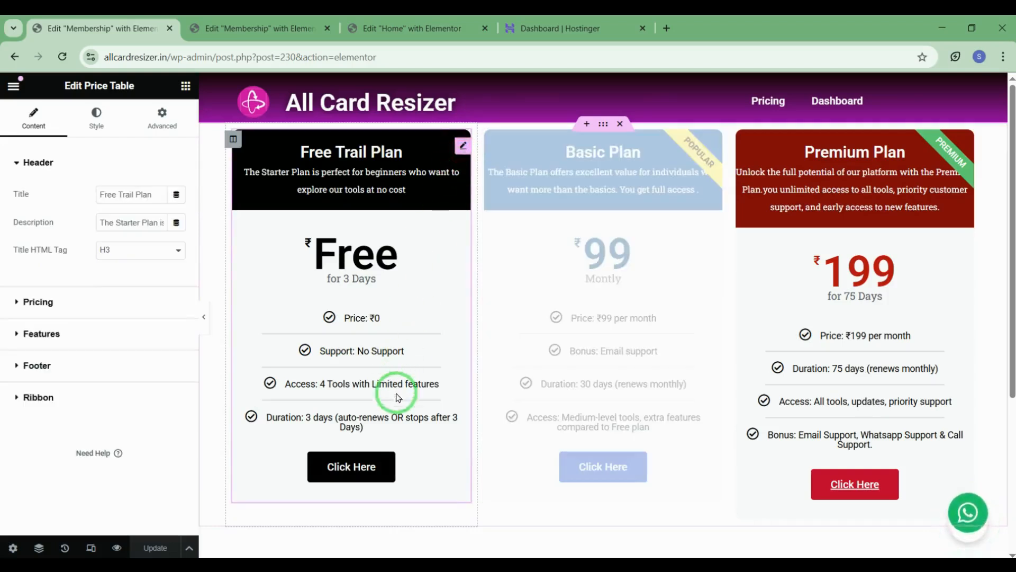
click(27, 365)
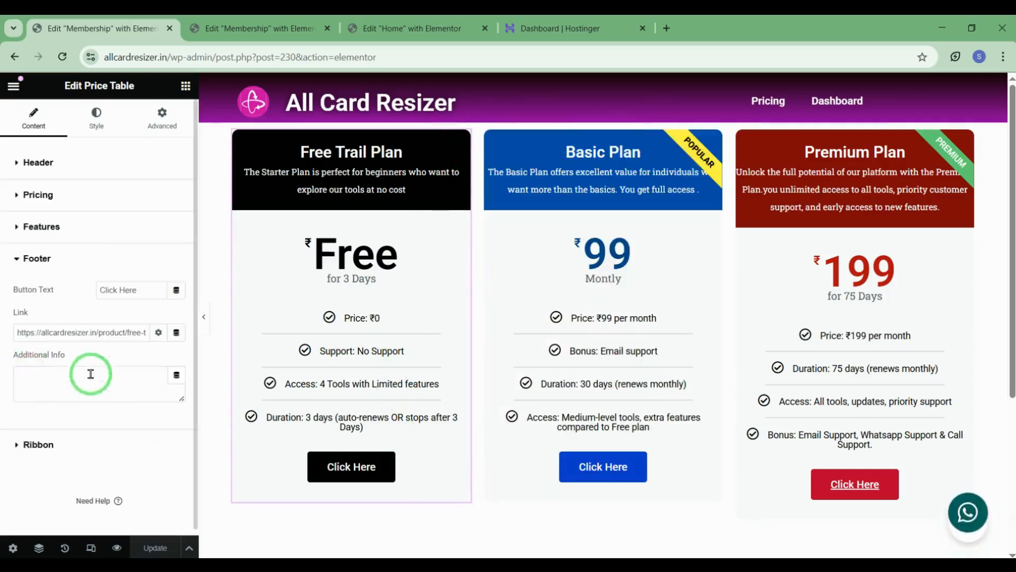
click(157, 332)
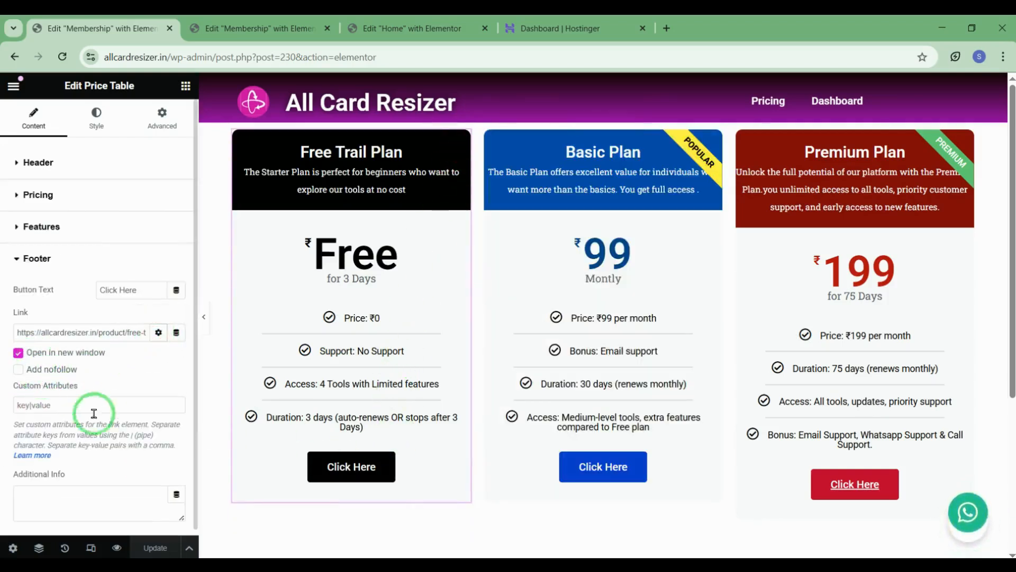
- Open the Footer style settings of the Premium Plan price table
click(963, 148)
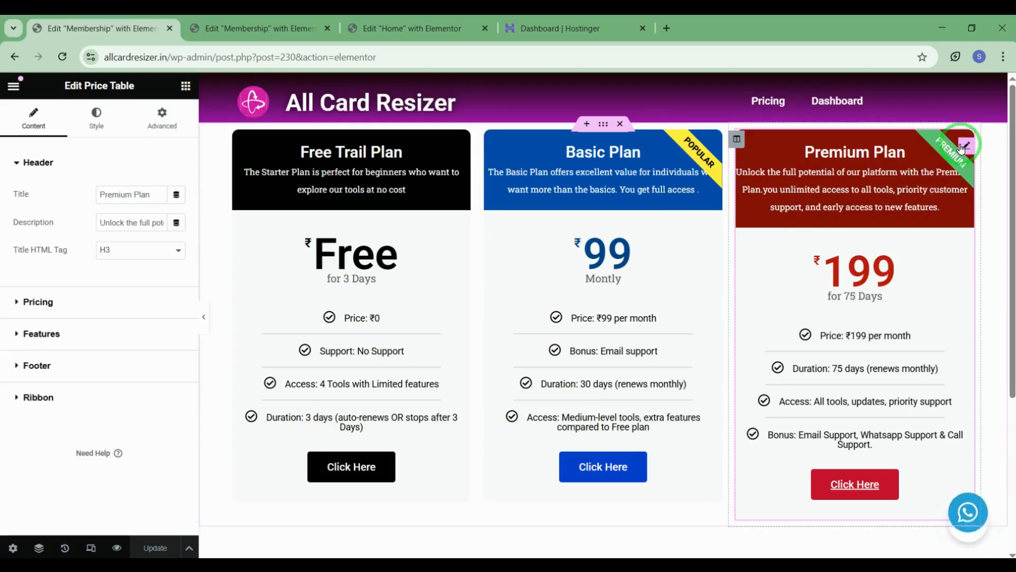
click(96, 123)
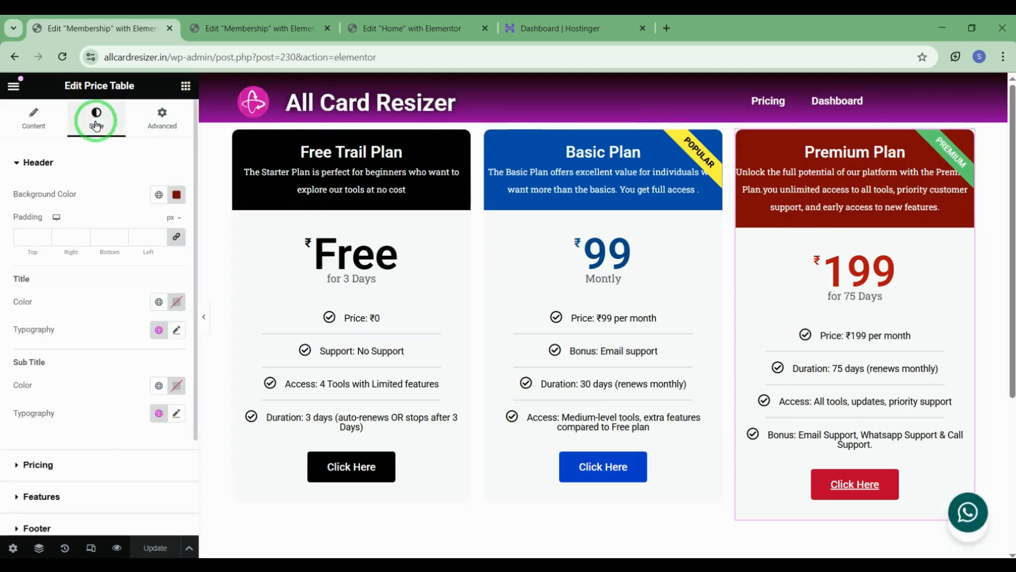
scroll(65, 378, down, 3)
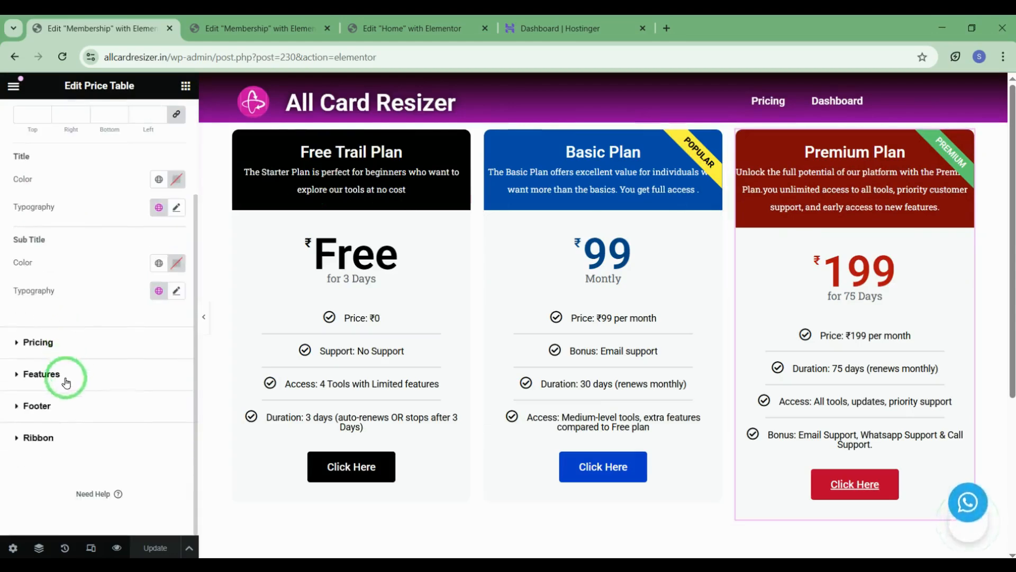
click(30, 406)
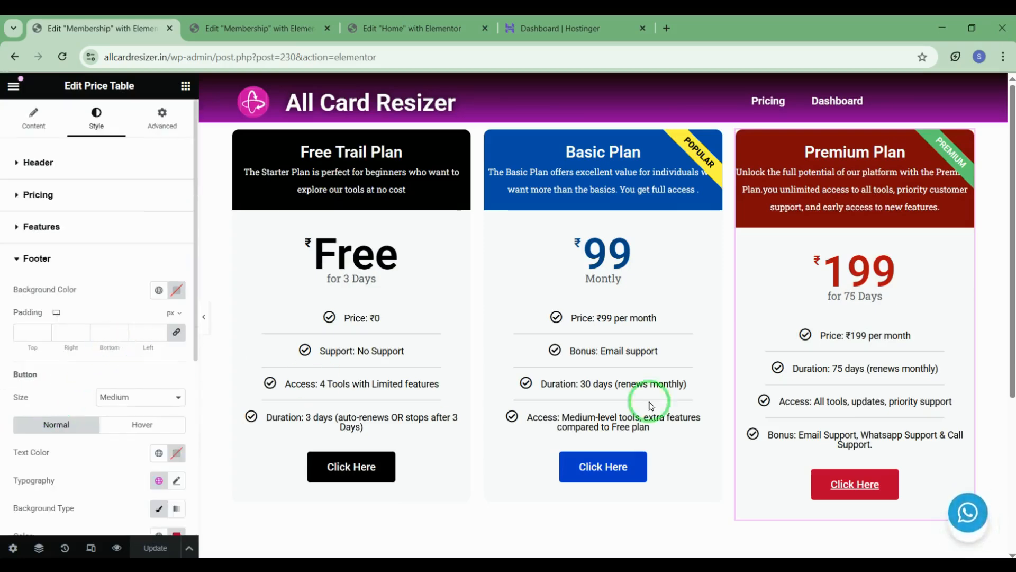
- Examine the Premium Plan's footer and button style options for a setting that controls the underline on the button text
scroll(885, 404, down, 5)
scroll(885, 369, up, 1)
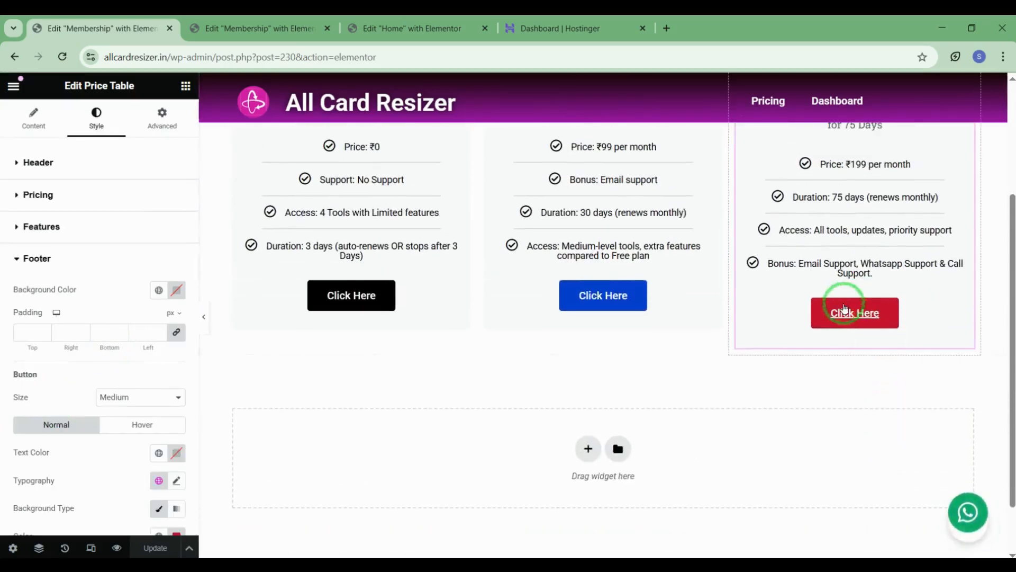
scroll(108, 305, down, 3)
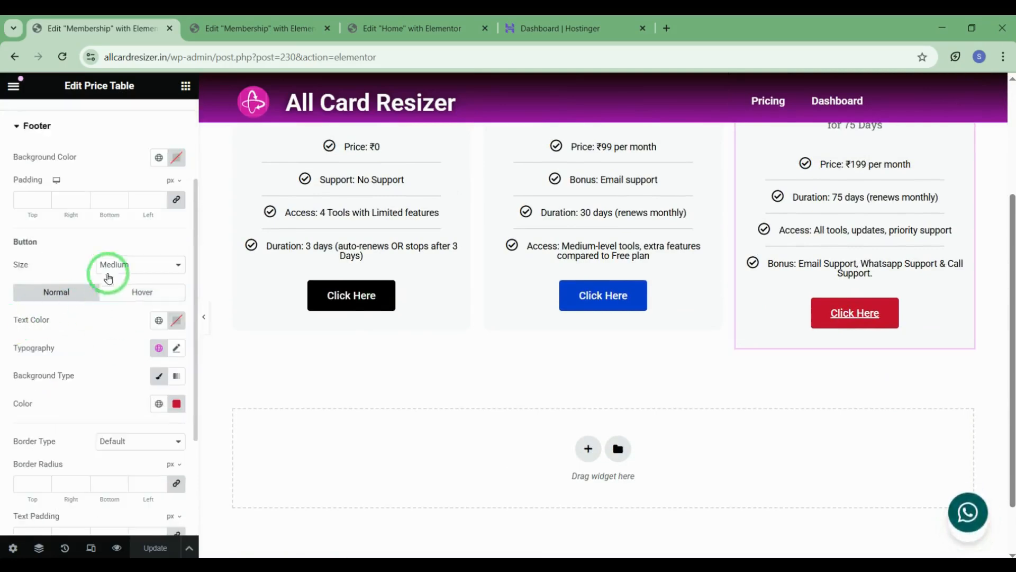
mouse_move(16, 159)
mouse_down()
mouse_move(11, 177)
mouse_move(49, 159)
mouse_move(32, 174)
mouse_up()
mouse_move(58, 248)
mouse_down()
mouse_move(95, 236)
mouse_move(50, 334)
mouse_up()
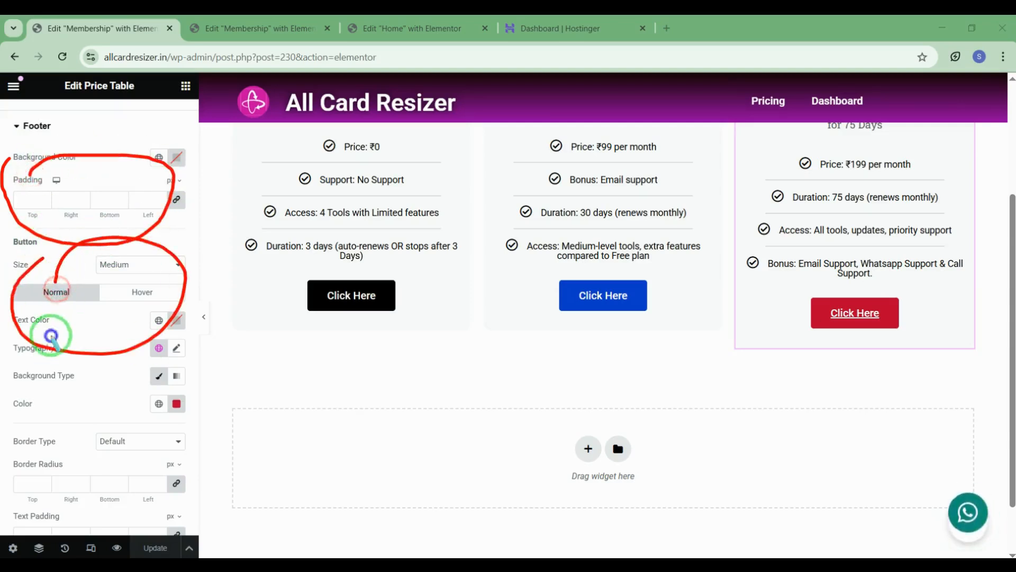
scroll(123, 377, down, 3)
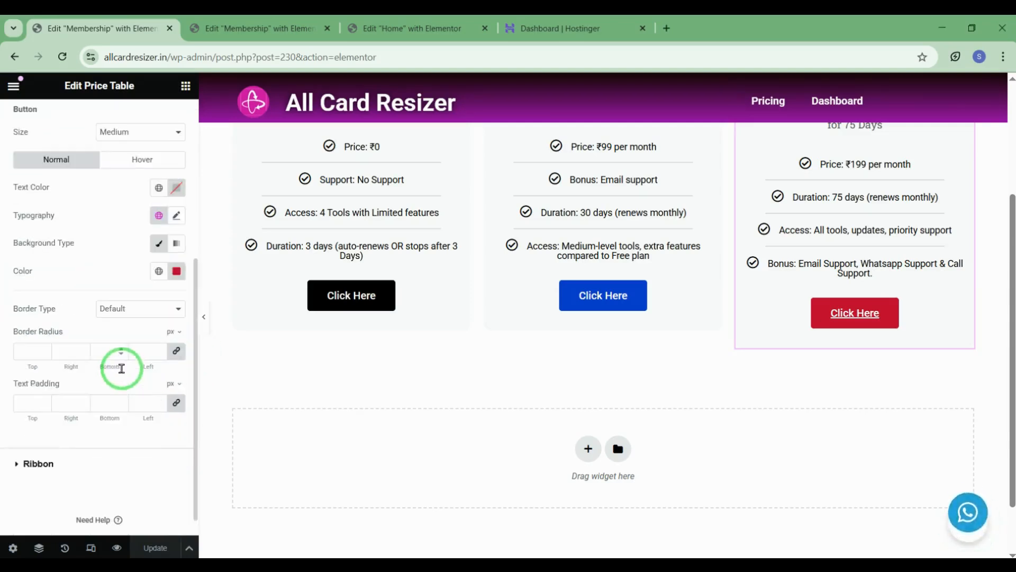
scroll(122, 383, up, 3)
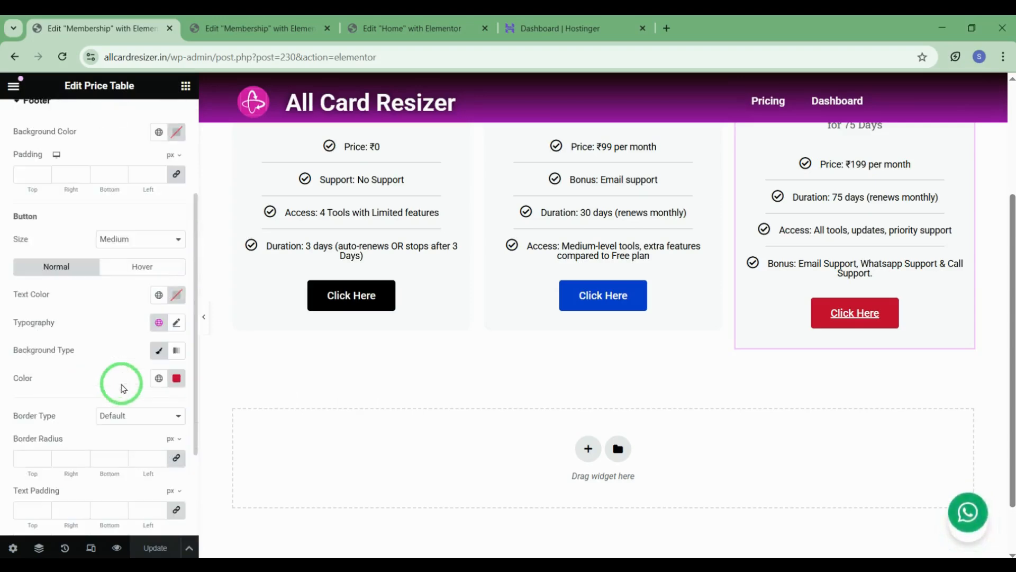
scroll(91, 408, down, 3)
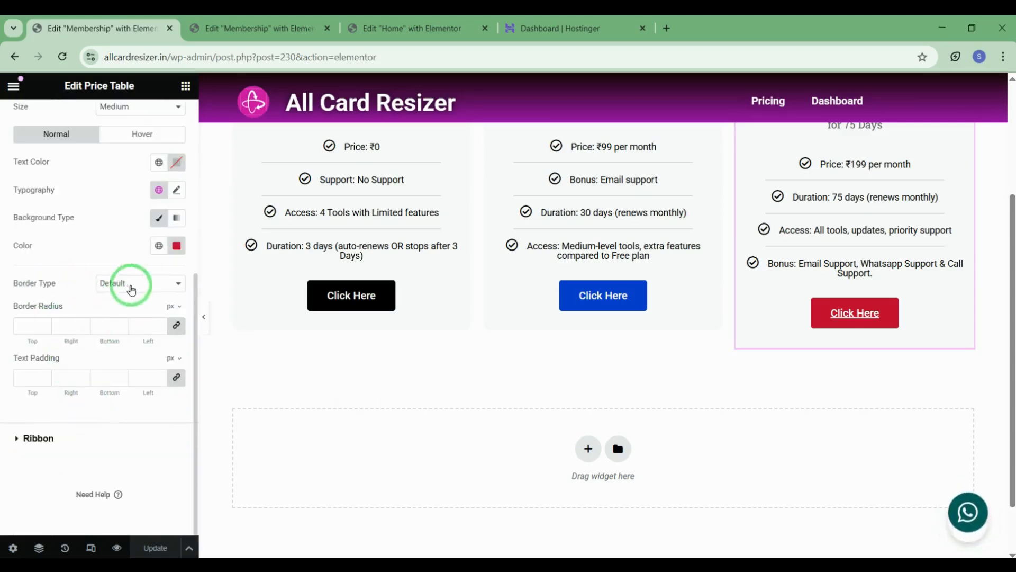
scroll(113, 318, up, 3)
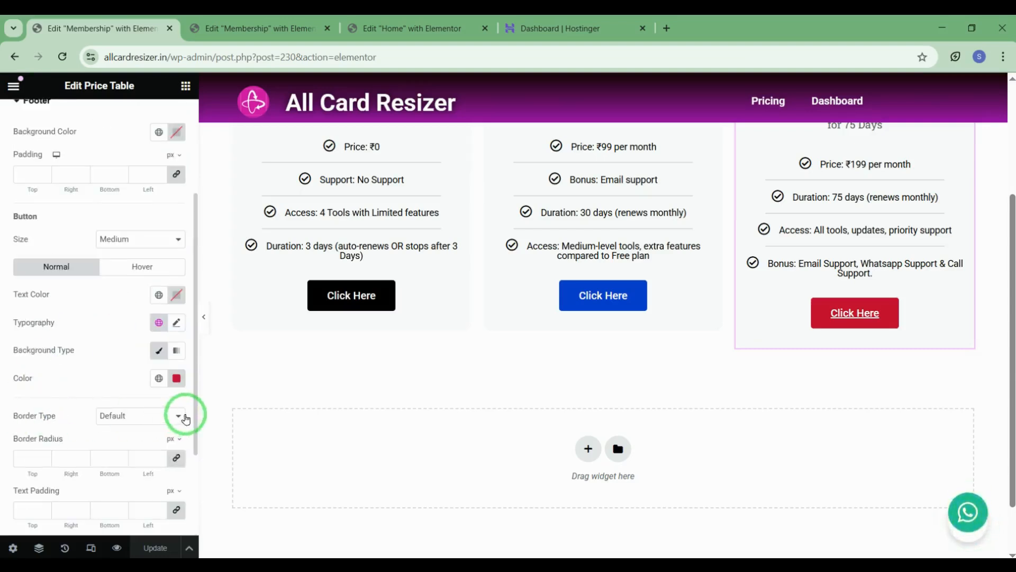
mouse_move(339, 425)
mouse_down()
mouse_move(347, 368)
mouse_move(376, 394)
mouse_move(408, 364)
mouse_move(444, 393)
mouse_move(450, 357)
mouse_move(468, 364)
mouse_move(566, 331)
mouse_up()
click(473, 315)
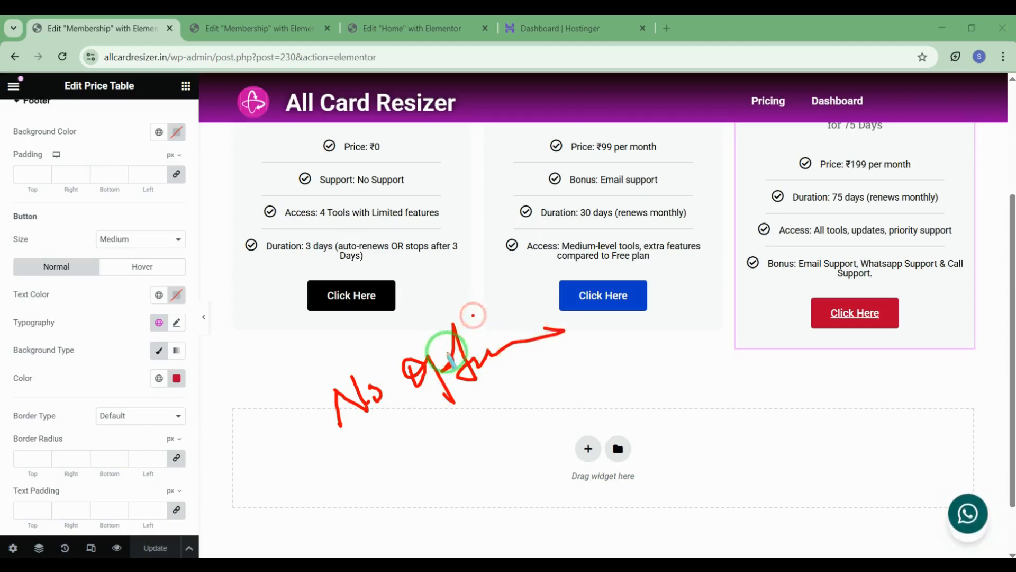
drag(345, 441, 588, 370)
right_click(560, 374)
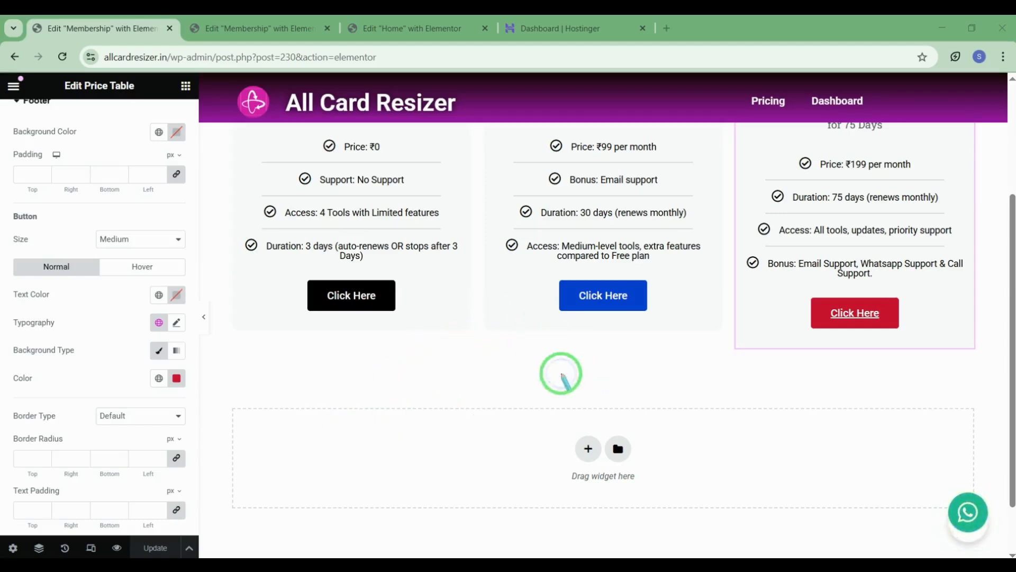
mouse_move(11, 317)
mouse_down()
mouse_move(81, 317)
mouse_move(16, 328)
mouse_move(172, 324)
mouse_up()
right_click(177, 327)
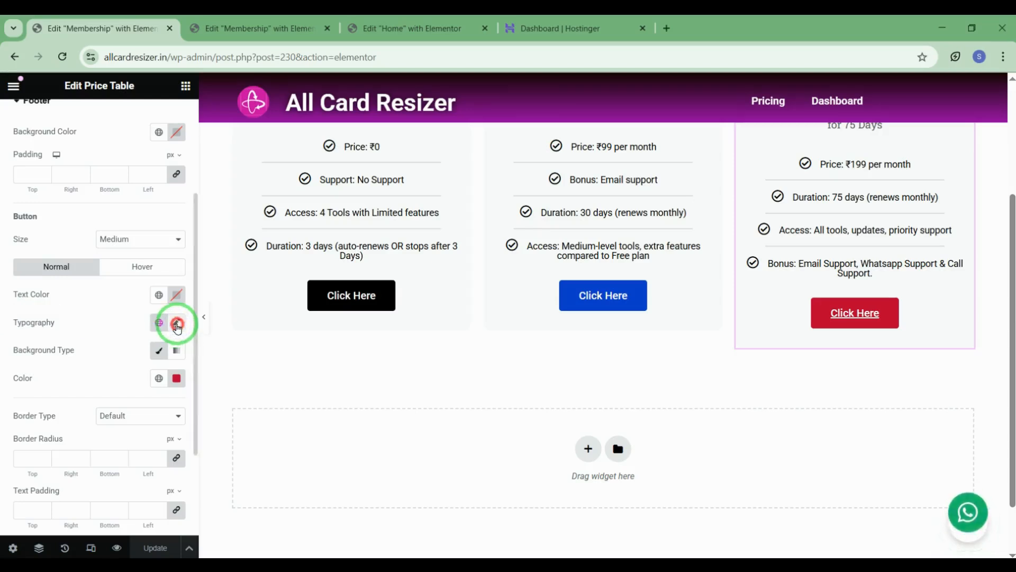
- Open the typography settings of the Premium Plan button and bring the Decoration option into view
click(177, 325)
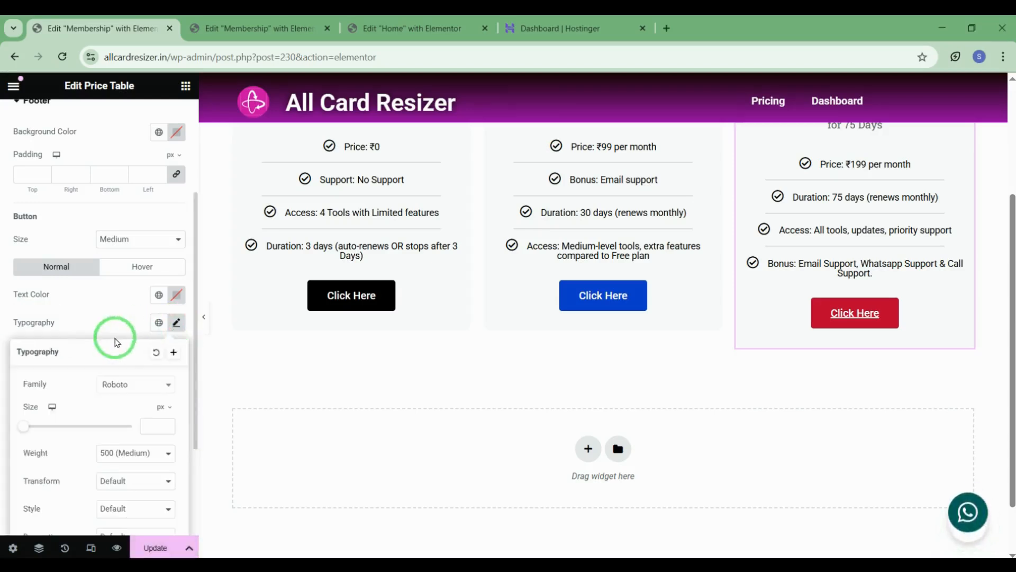
scroll(114, 344, down, 3)
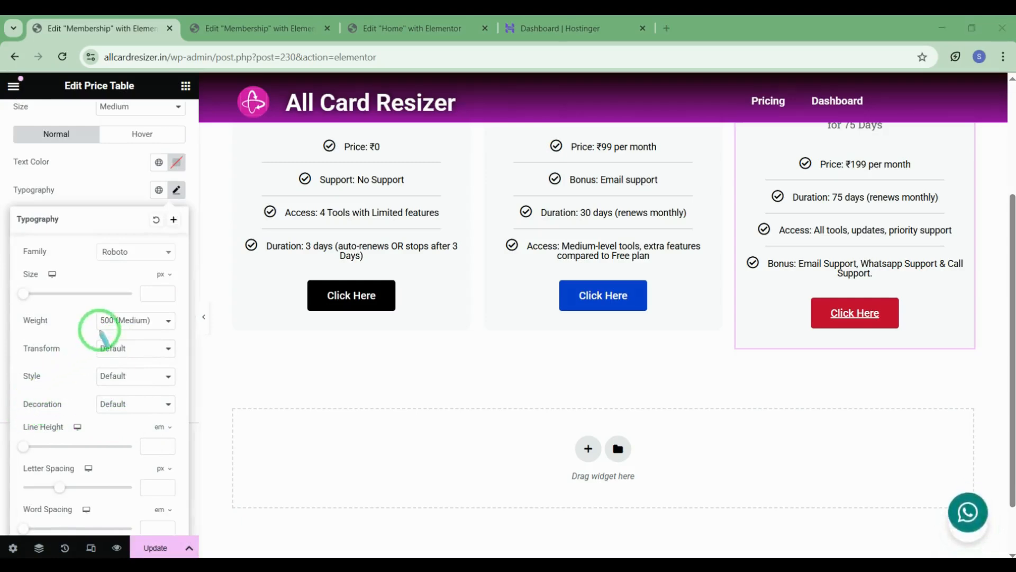
drag(67, 324, 151, 313)
drag(82, 362, 168, 332)
drag(24, 382, 170, 382)
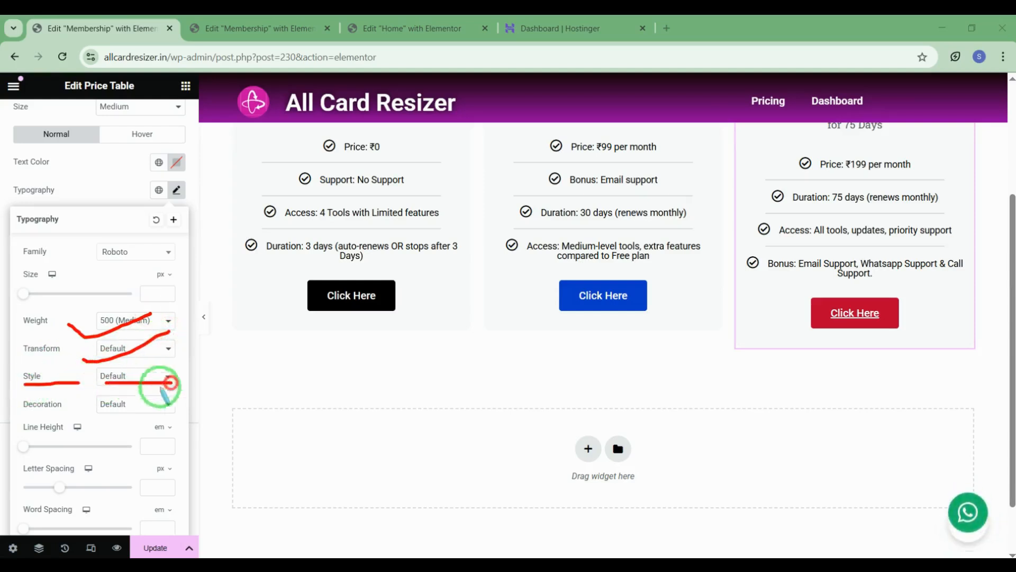
mouse_move(23, 411)
mouse_down()
mouse_move(138, 394)
mouse_move(103, 404)
mouse_up()
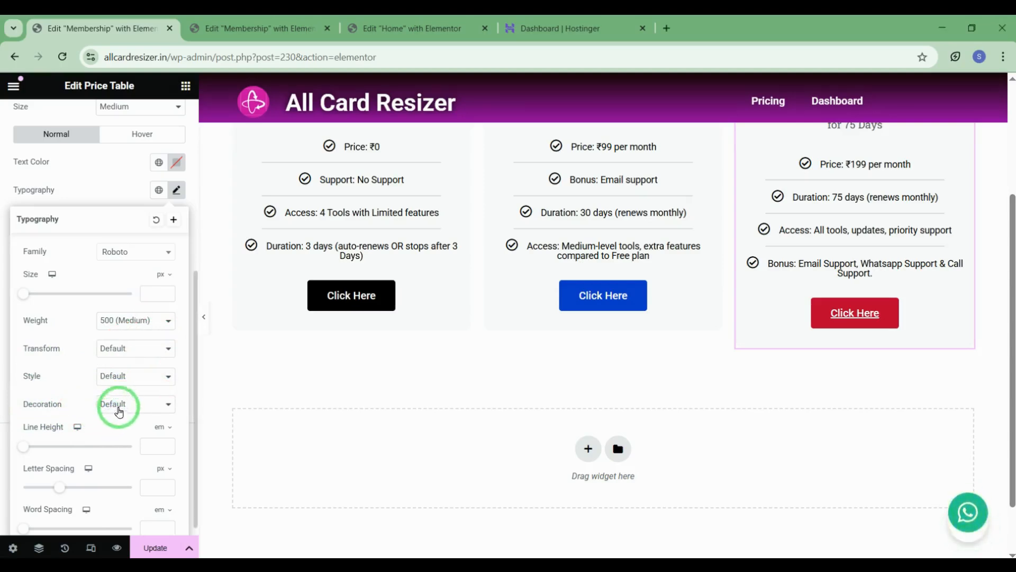
- Try the Underline, Line Through and None text decorations on the Premium Plan button
click(119, 404)
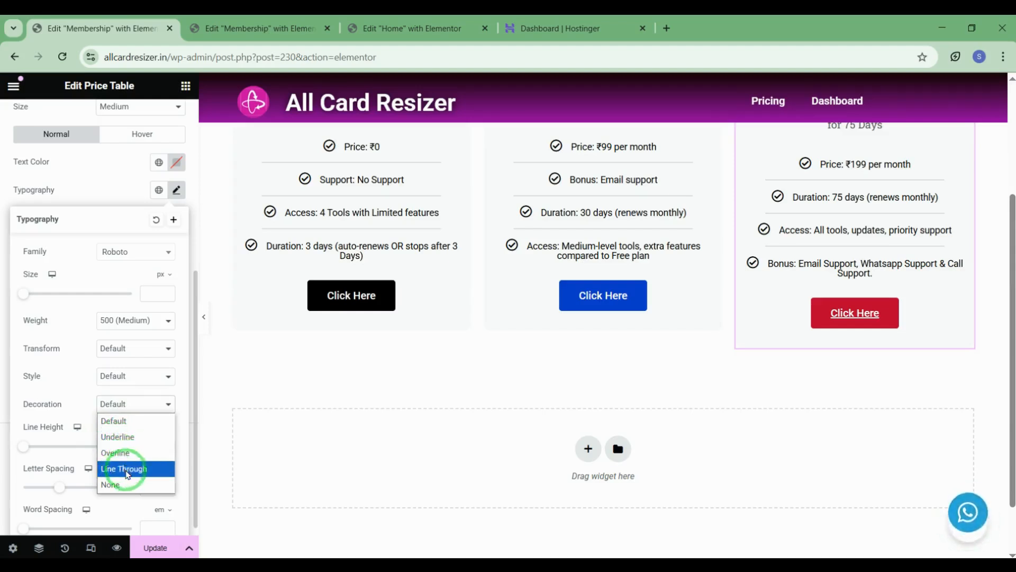
click(119, 442)
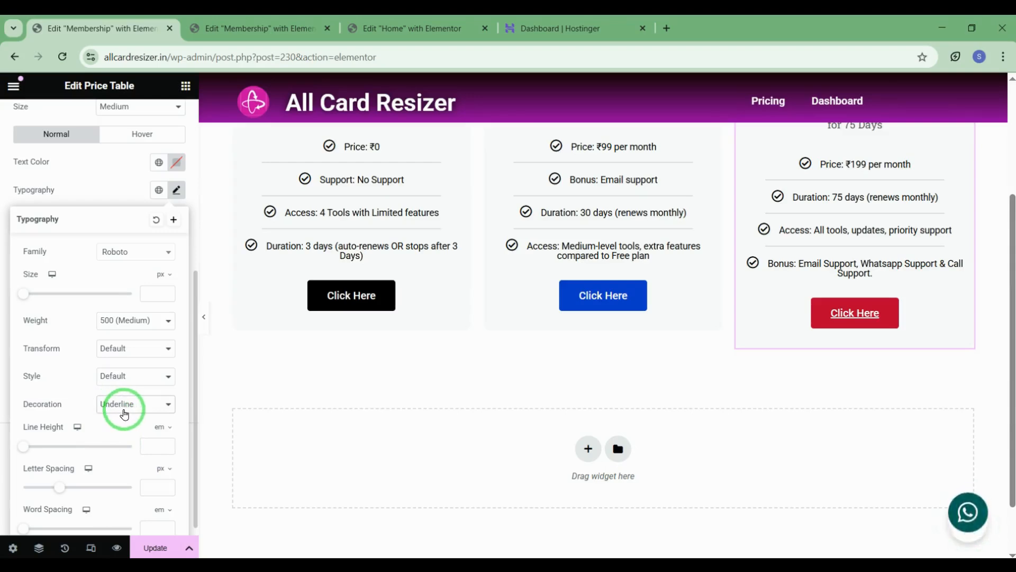
drag(97, 418, 122, 410)
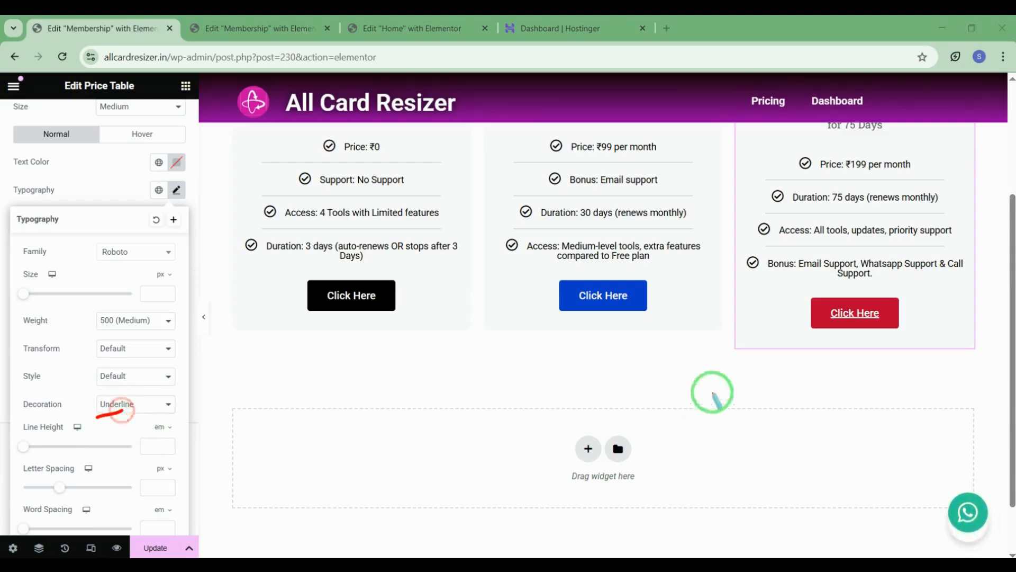
drag(831, 319, 862, 332)
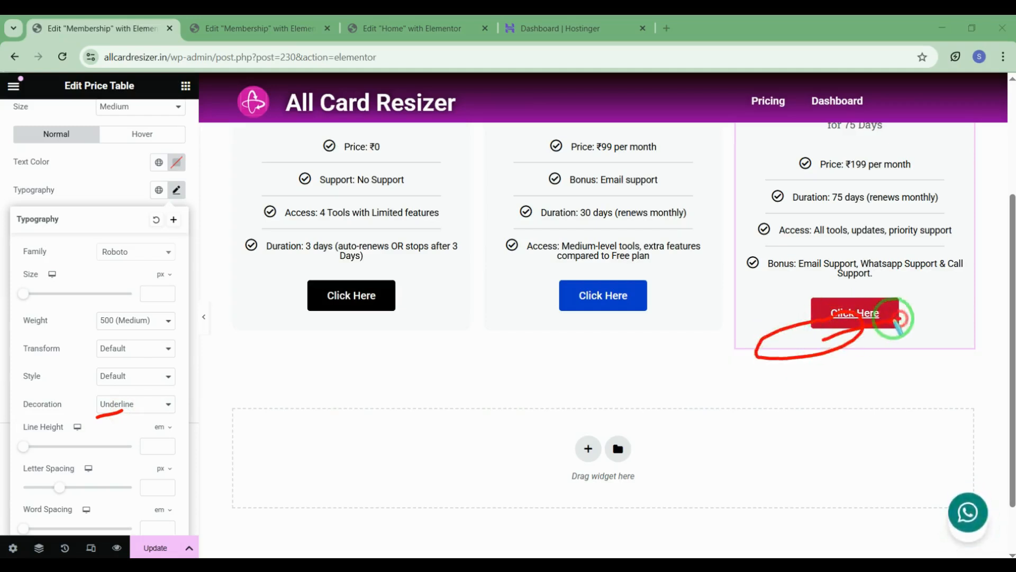
click(118, 405)
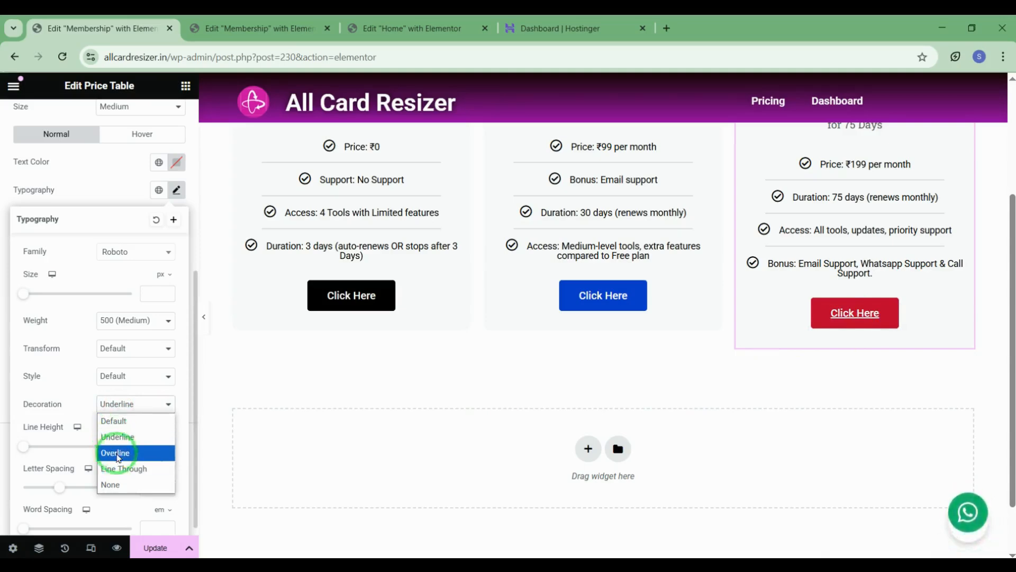
click(117, 468)
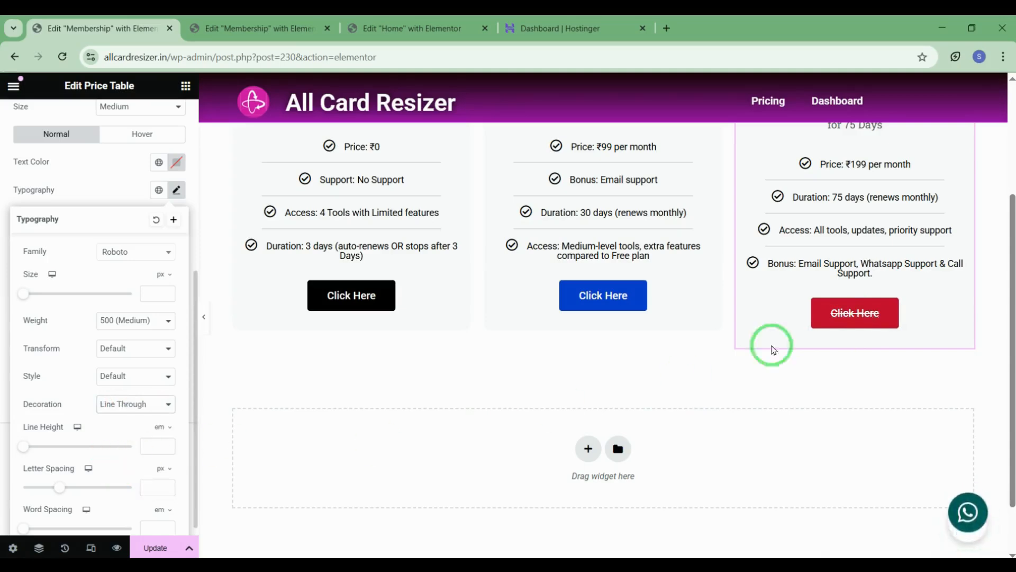
click(142, 403)
click(120, 485)
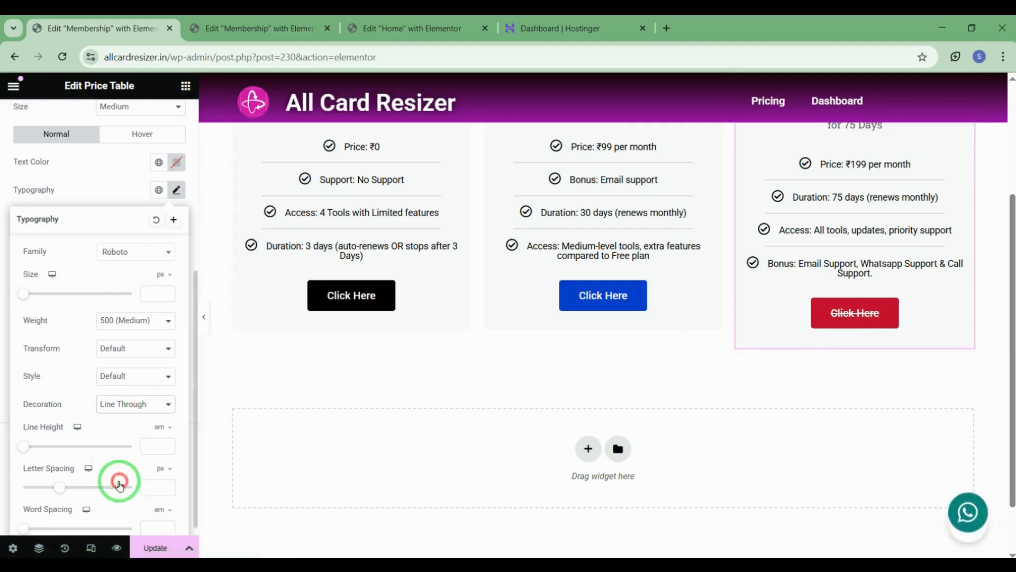
- Compare the Underline, Overline and Line Through decorations on the Premium Plan button's text
click(118, 412)
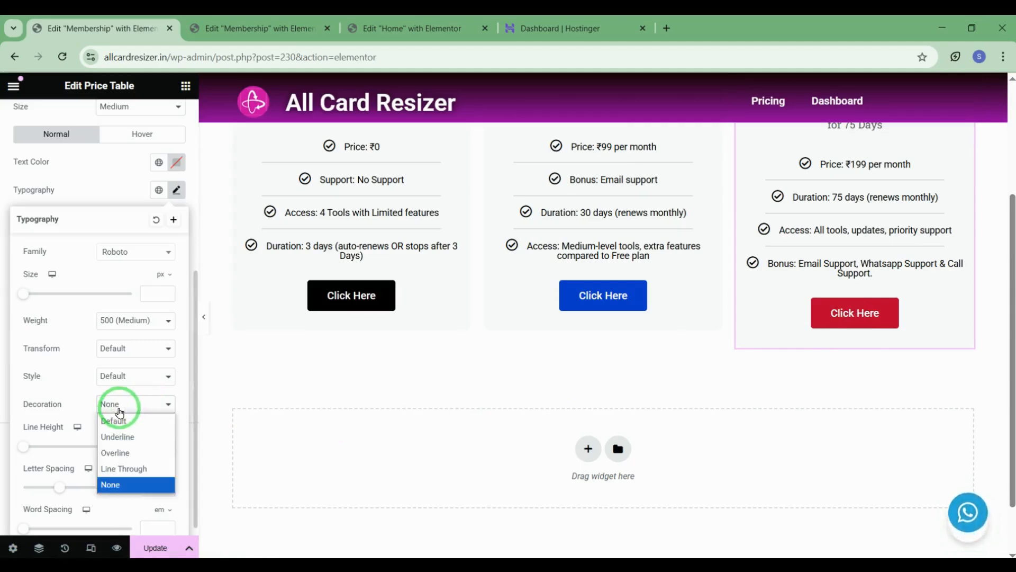
click(121, 433)
click(130, 406)
click(127, 451)
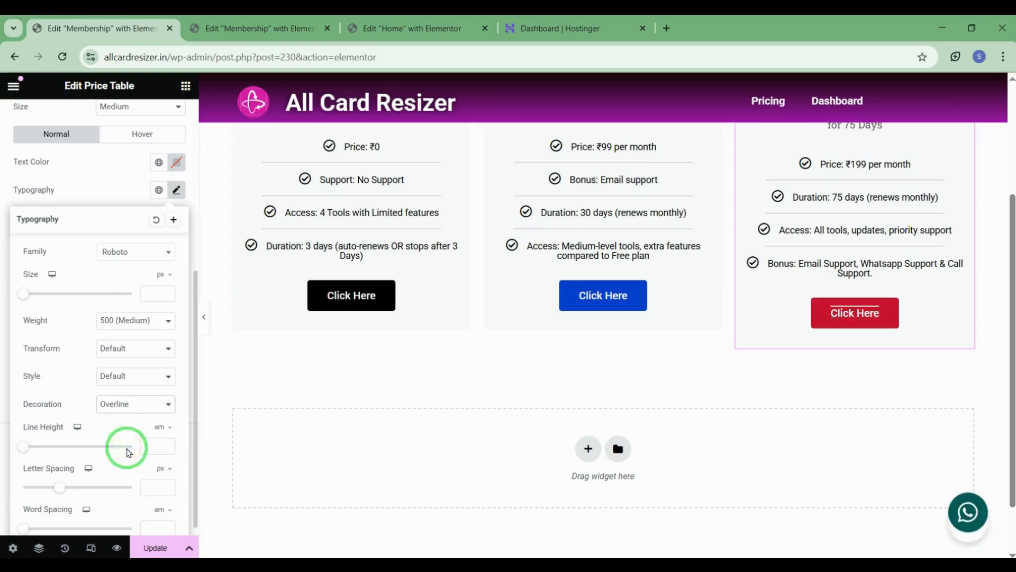
click(127, 415)
click(128, 468)
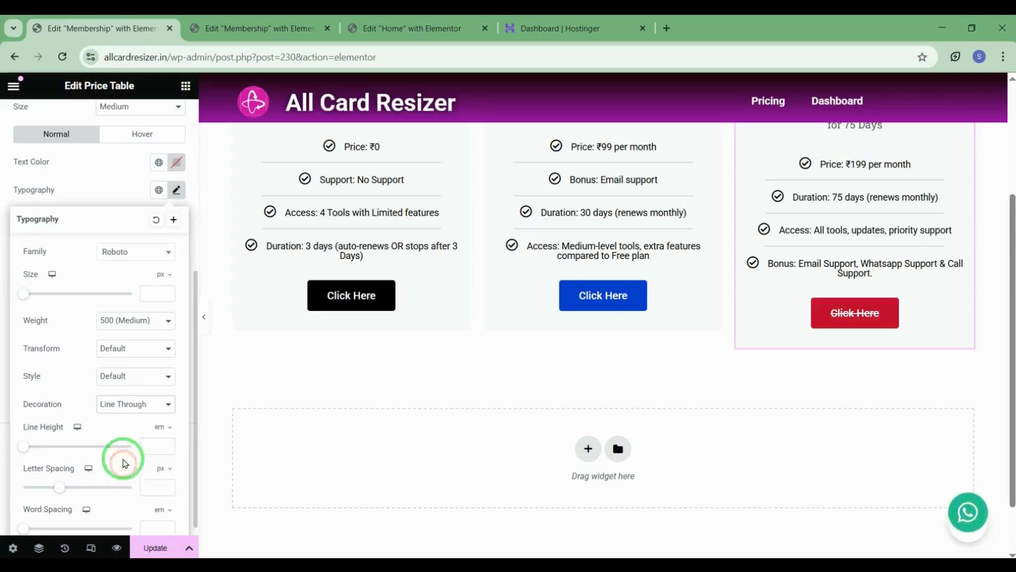
- Set the Premium Plan button's text decoration to None and update the page
click(135, 411)
click(129, 481)
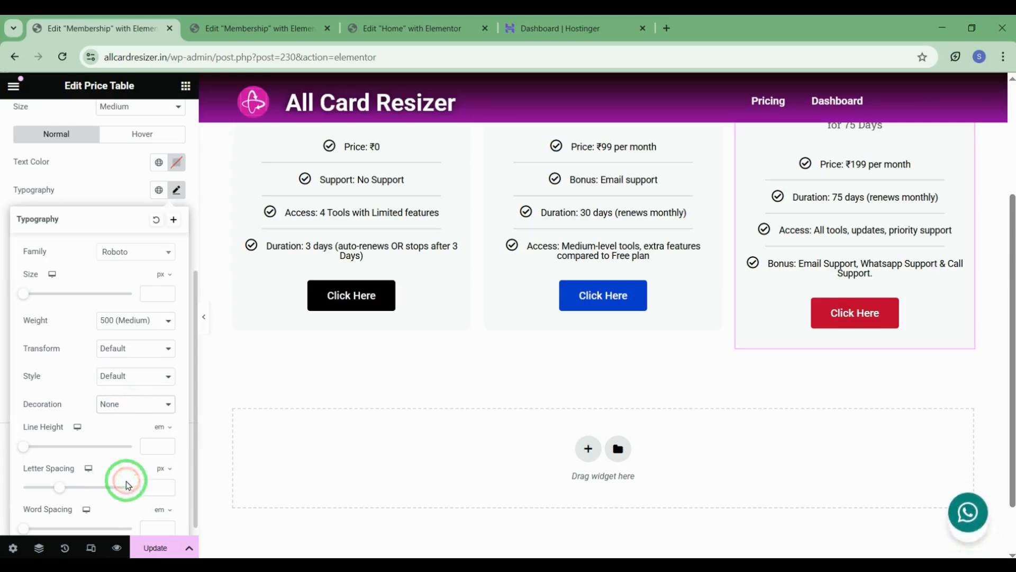
mouse_move(17, 412)
mouse_down()
mouse_move(161, 402)
mouse_move(96, 402)
mouse_move(150, 403)
mouse_up()
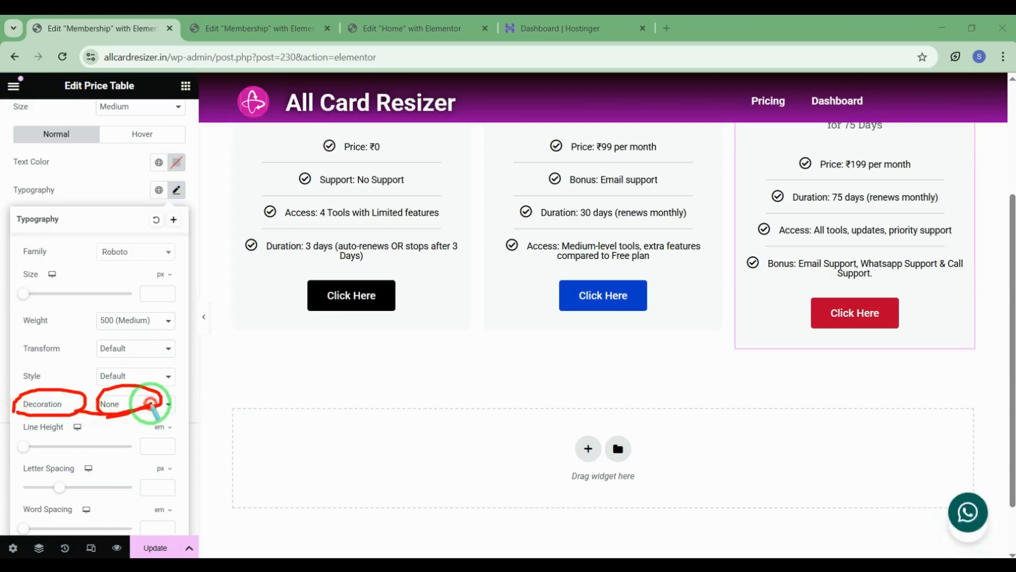
right_click(151, 405)
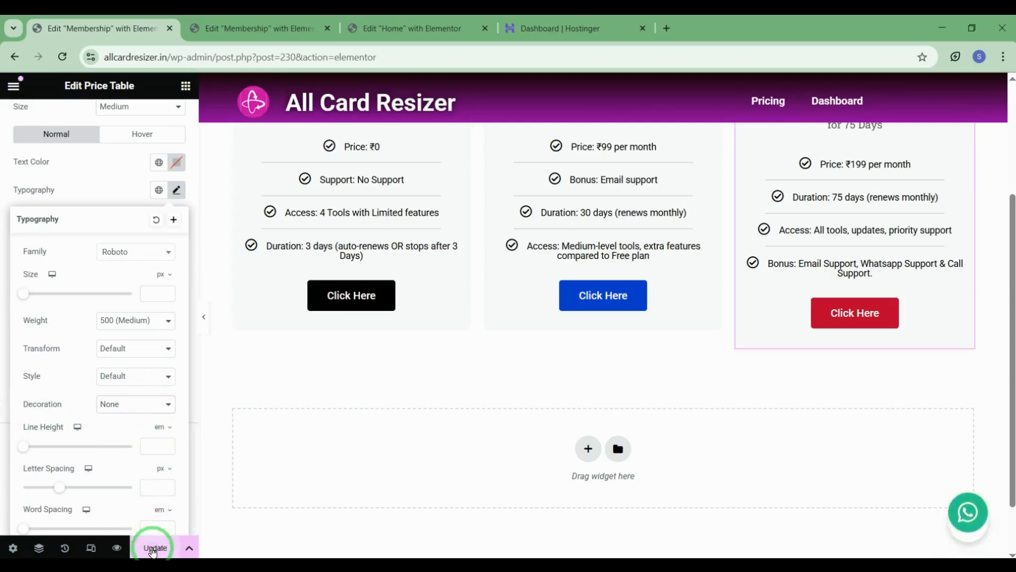
click(149, 550)
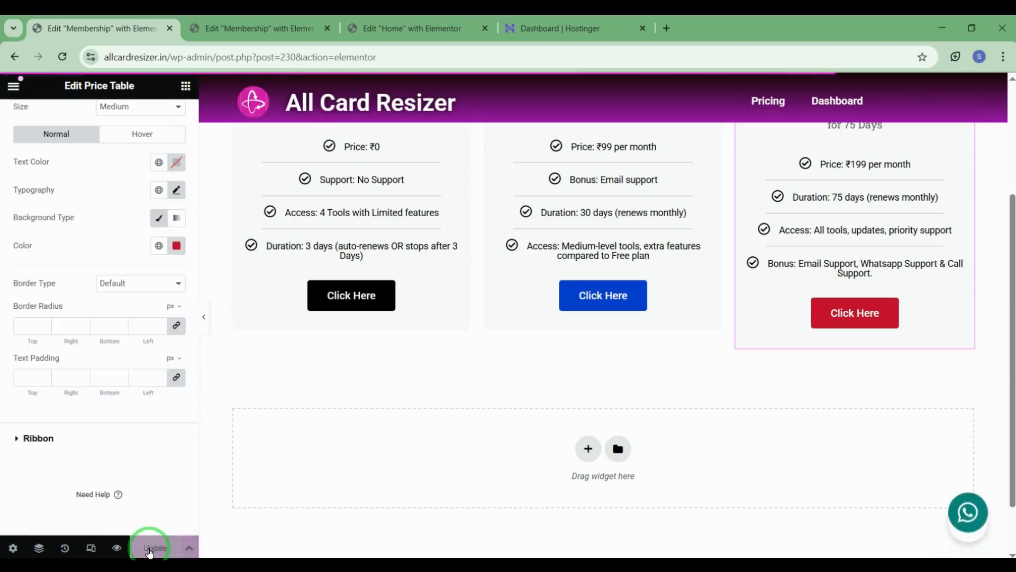
- Reload the Membership page in the second editor tab to check the Premium Plan button
click(259, 29)
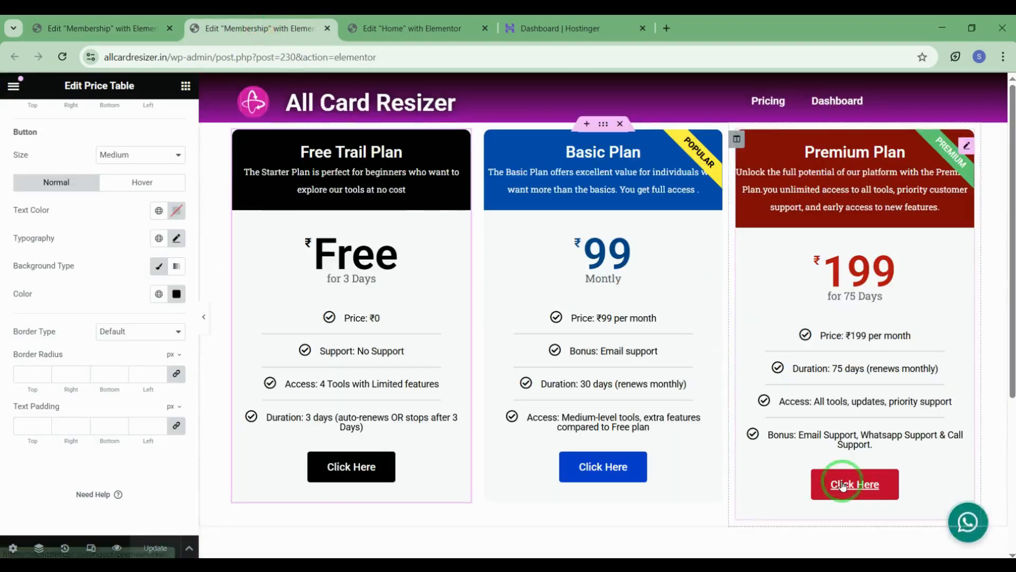
click(60, 56)
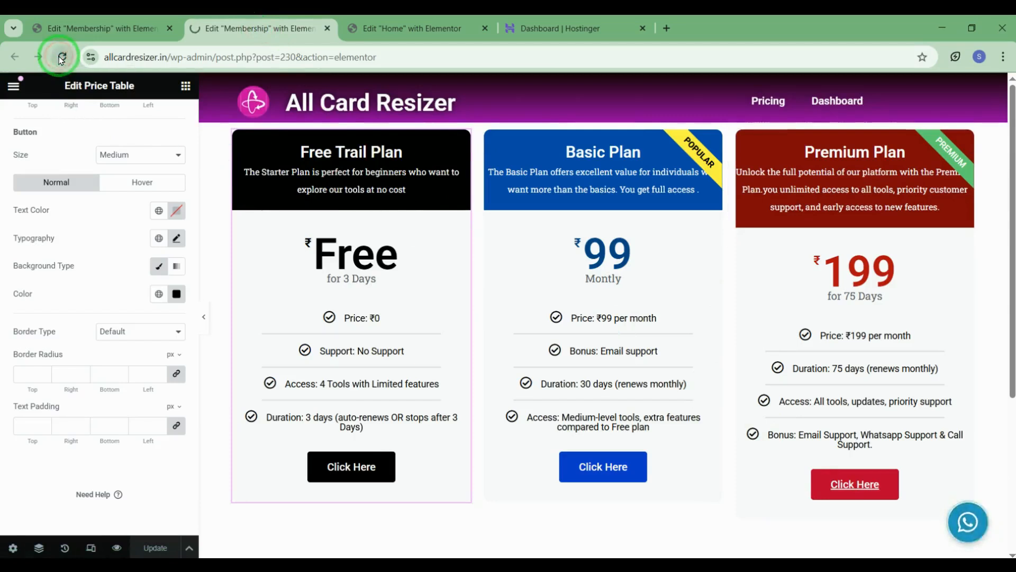